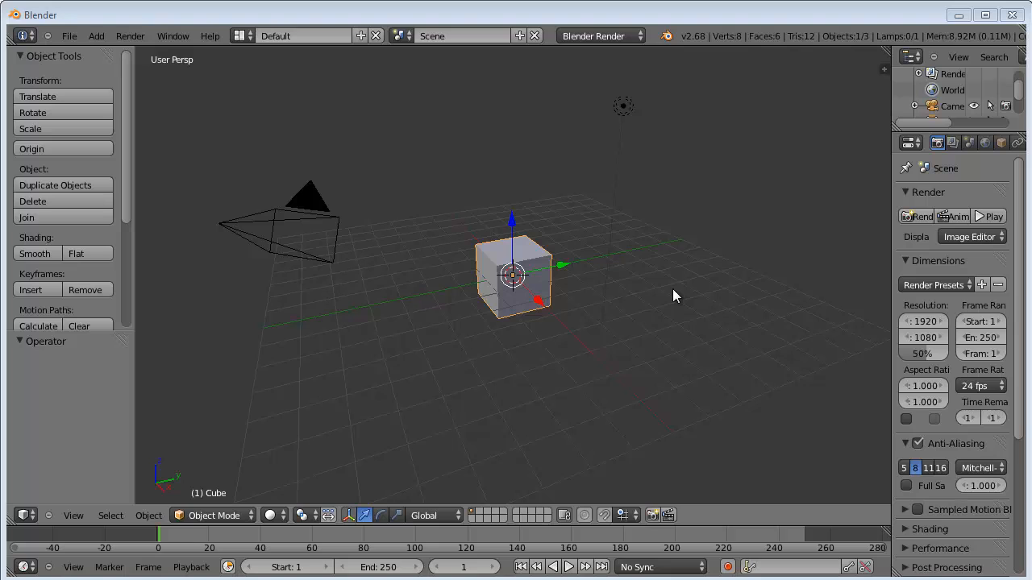
# Delete the default cube and add a UV sphere mesh in its place
pyautogui.press('x')
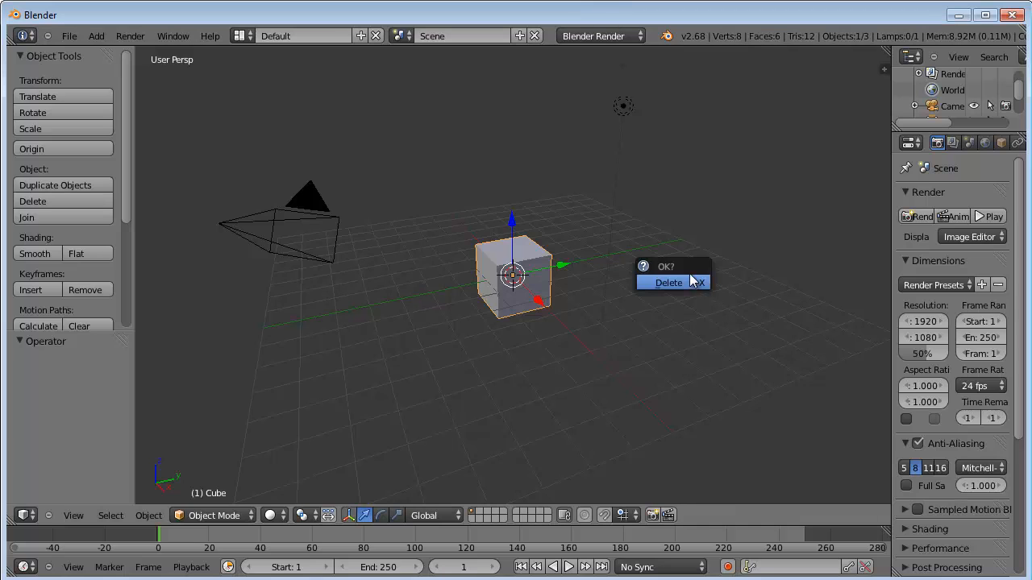
pyautogui.click(664, 282)
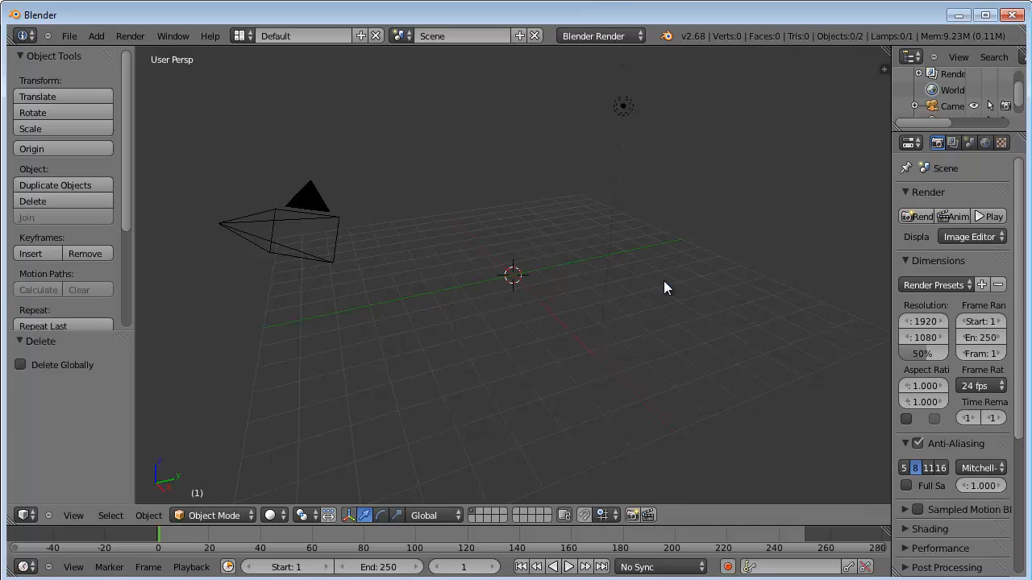
pyautogui.click(102, 36)
pyautogui.moveTo(110, 53)
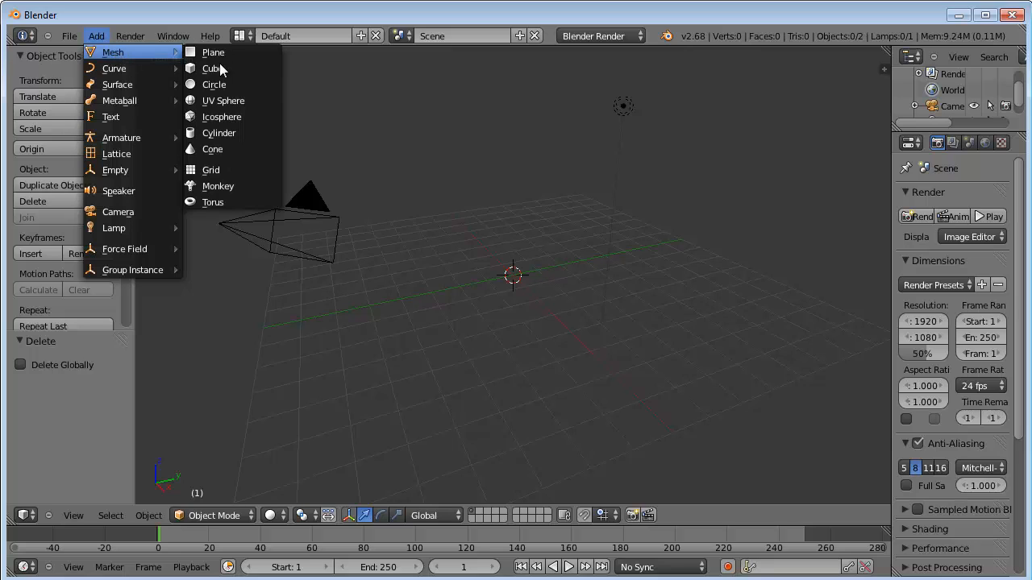
pyautogui.click(222, 100)
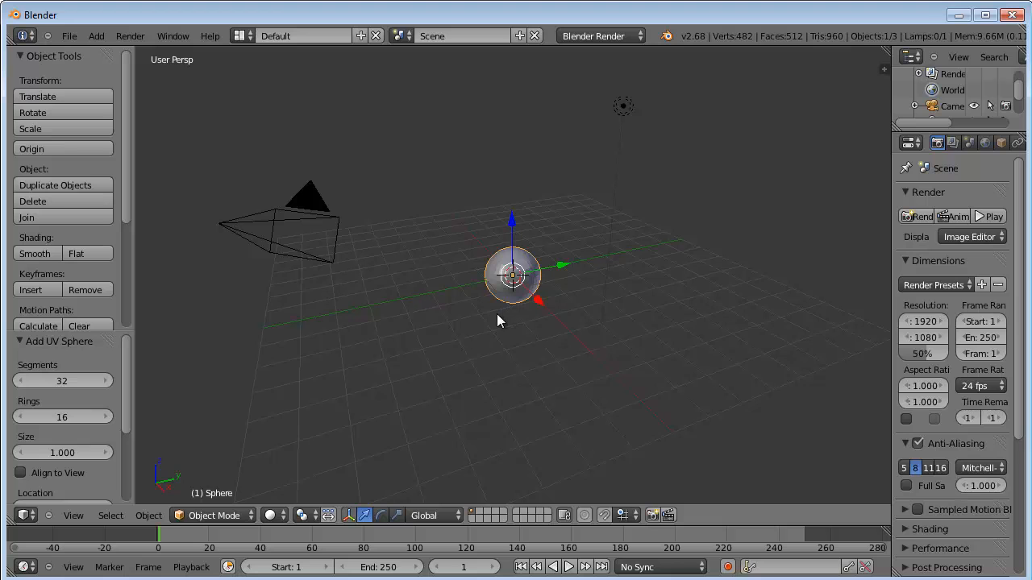
# Examine the sphere close up and from a distance, at an angle, and in the front, right and top views
pyautogui.scroll(9, 497, 320)
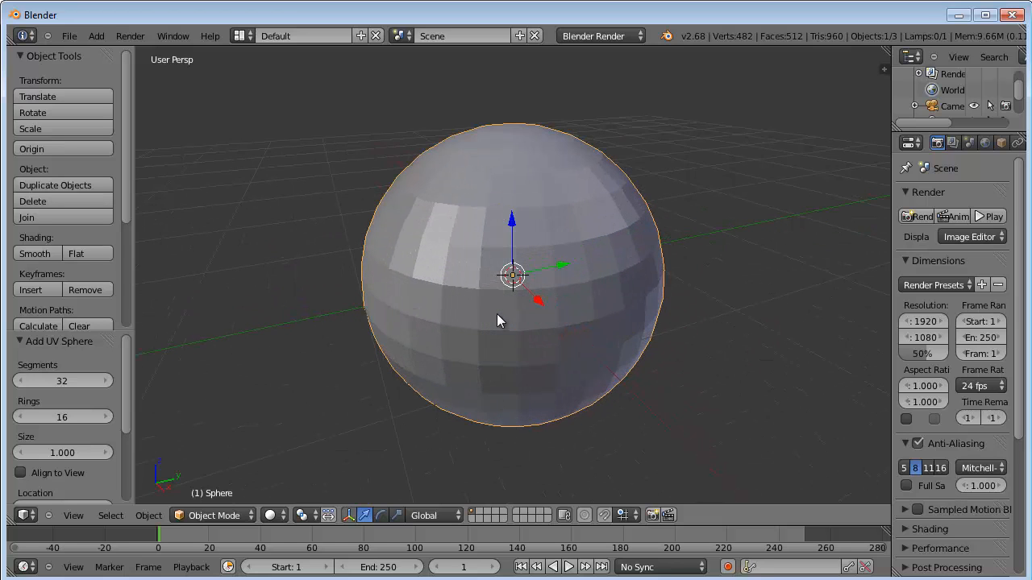
pyautogui.scroll(-6, 497, 315)
pyautogui.scroll(6, 497, 314)
pyautogui.scroll(-4, 498, 318)
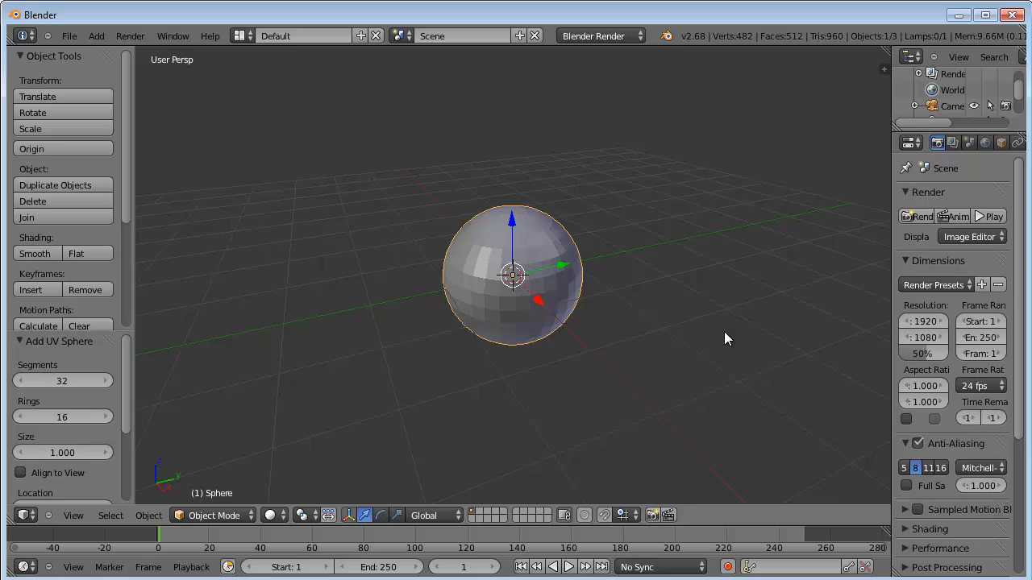
pyautogui.moveTo(724, 331); pyautogui.dragTo(635, 365, button='middle')
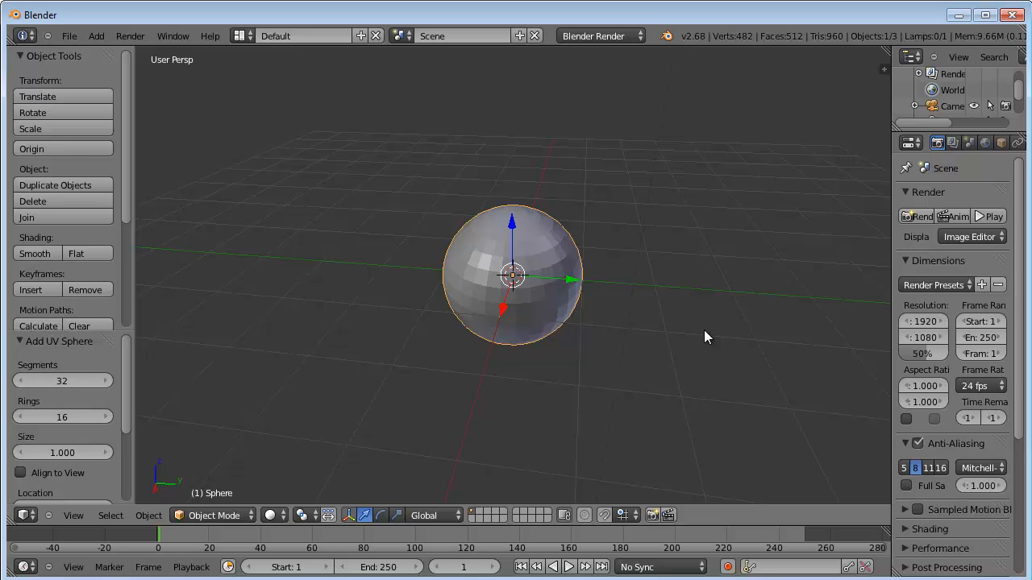
pyautogui.press('KP_1')
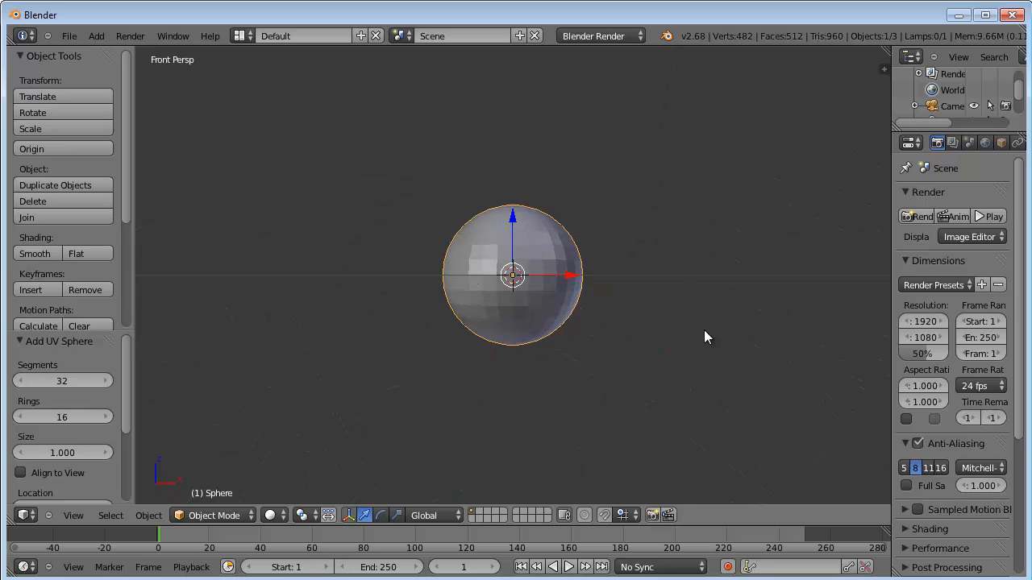
pyautogui.press('KP_3')
pyautogui.press('KP_7')
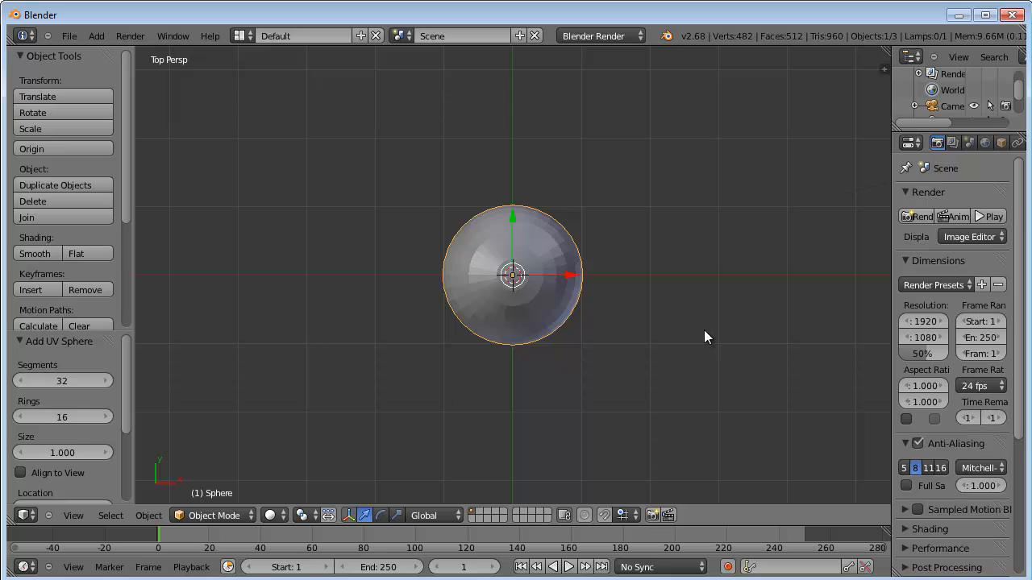
# Enter Edit Mode on the sphere in the front view and deselect all of its geometry
pyautogui.press('KP_1')
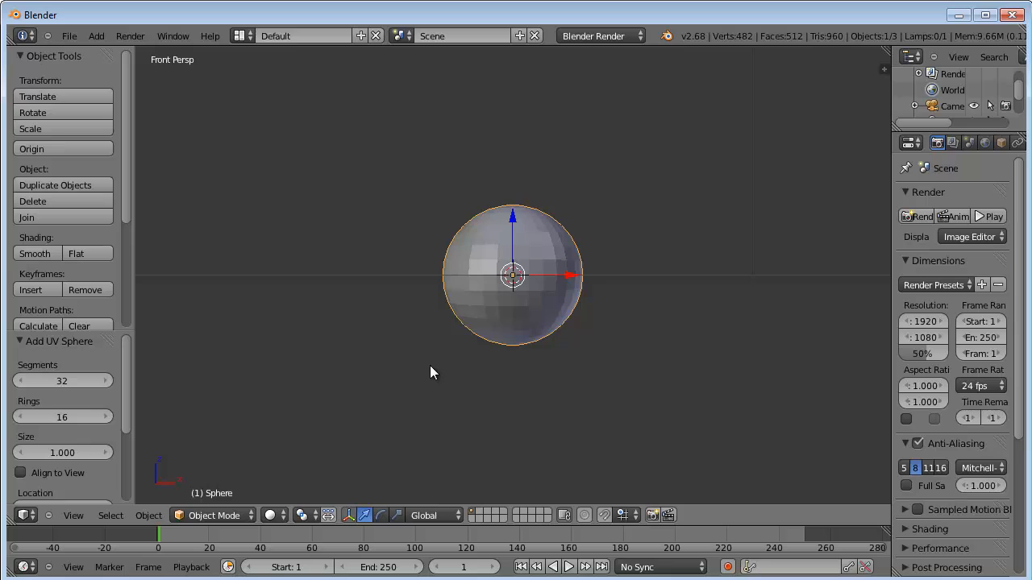
pyautogui.click(229, 513)
pyautogui.press('Tab')
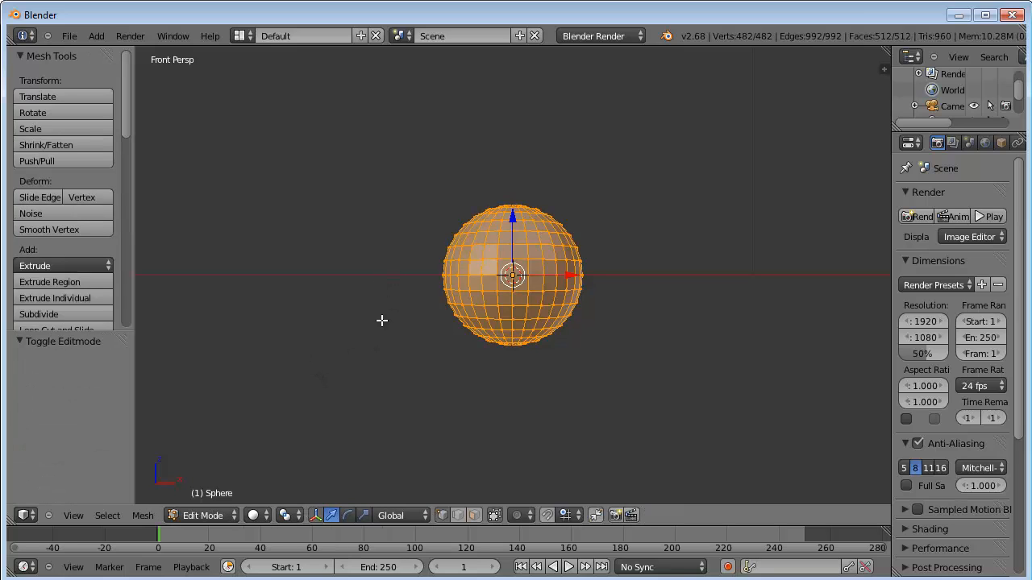
pyautogui.press('a')
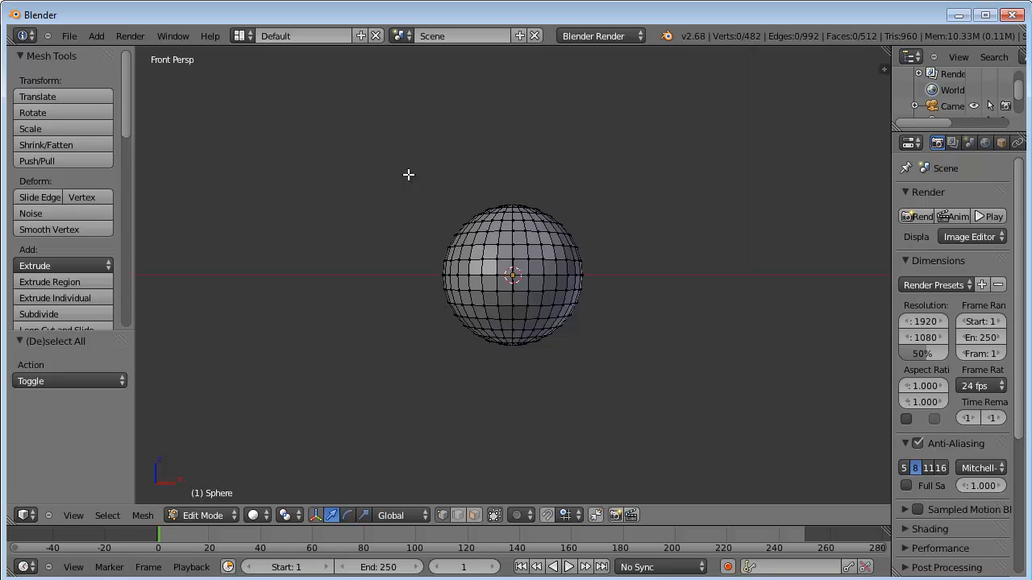
# Try to box-select the sphere's upper half down to the equator in solid display, check the selection, and clear it
pyautogui.press('b')
pyautogui.moveTo(385, 156); pyautogui.dragTo(672, 268)
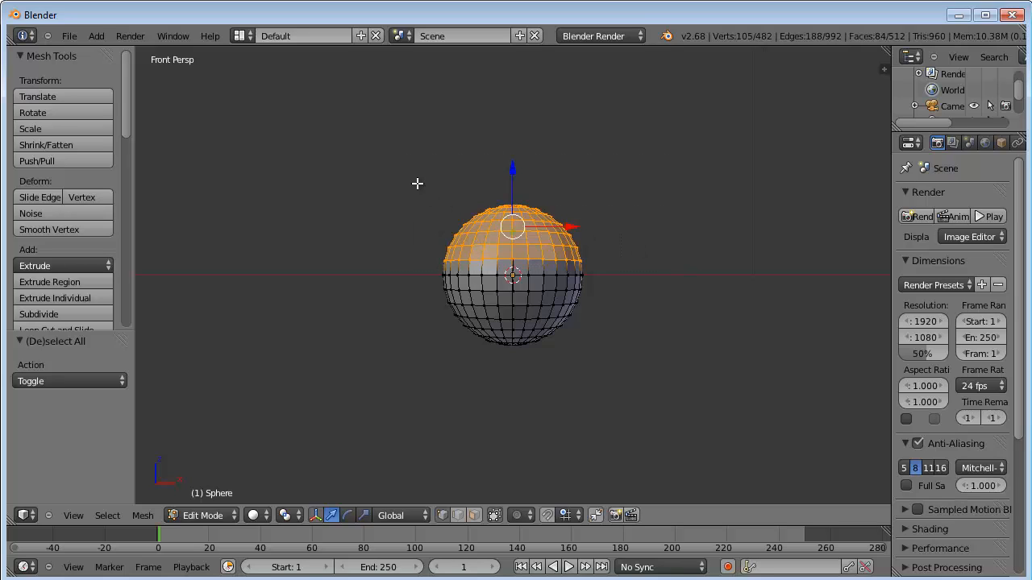
pyautogui.press('a')
pyautogui.press('b')
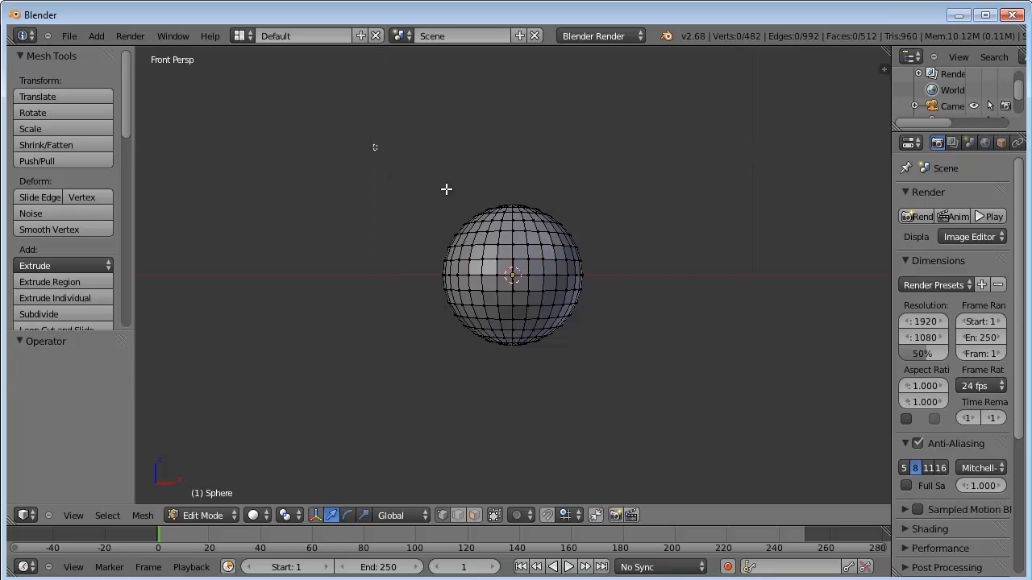
pyautogui.moveTo(376, 148); pyautogui.dragTo(666, 282)
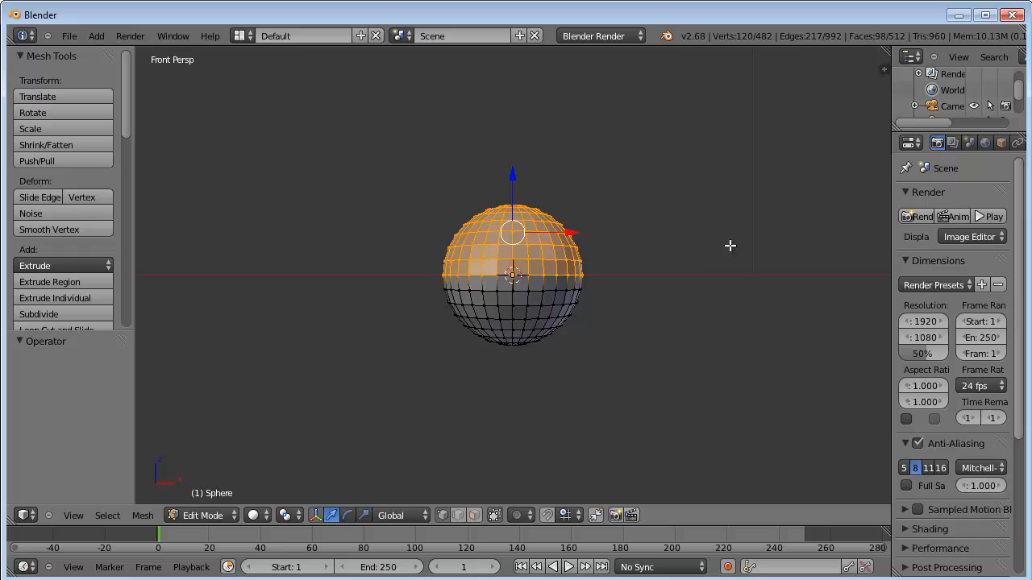
pyautogui.moveTo(730, 245); pyautogui.dragTo(599, 274, button='middle')
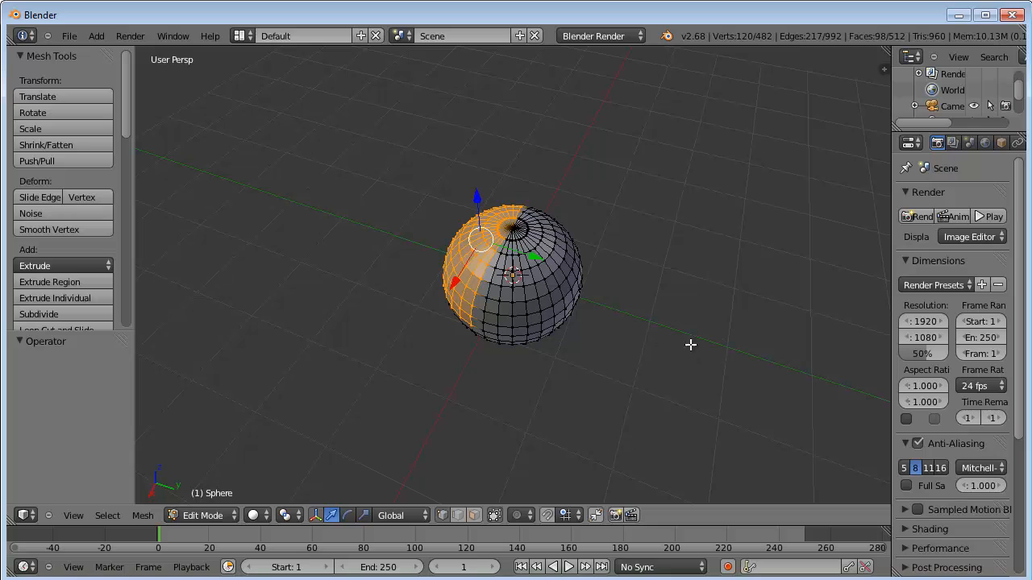
pyautogui.press('KP_1')
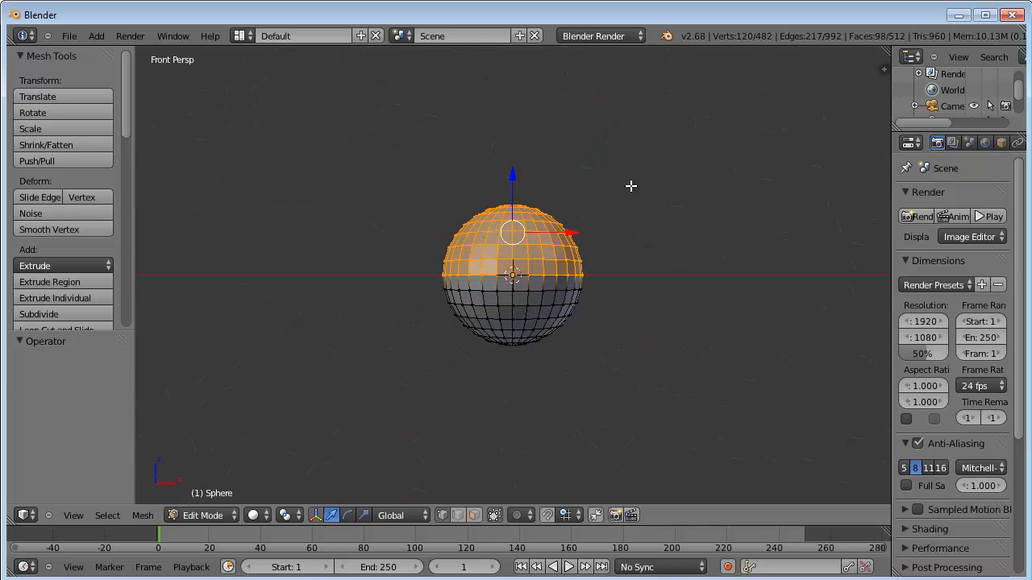
pyautogui.press('a')
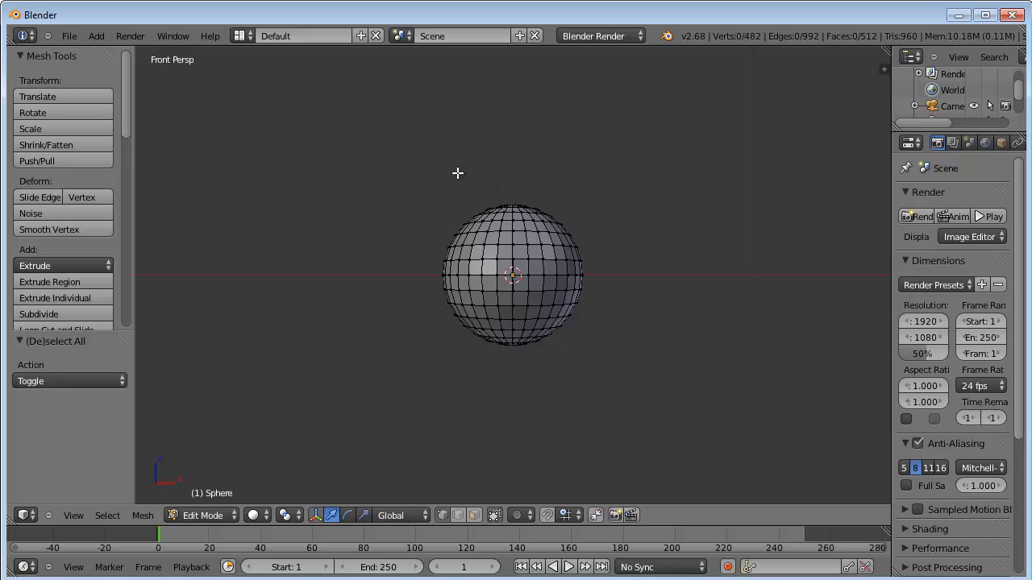
# In wireframe display, box-select the sphere's upper half including the equator from the front view and delete its faces
pyautogui.press('z')
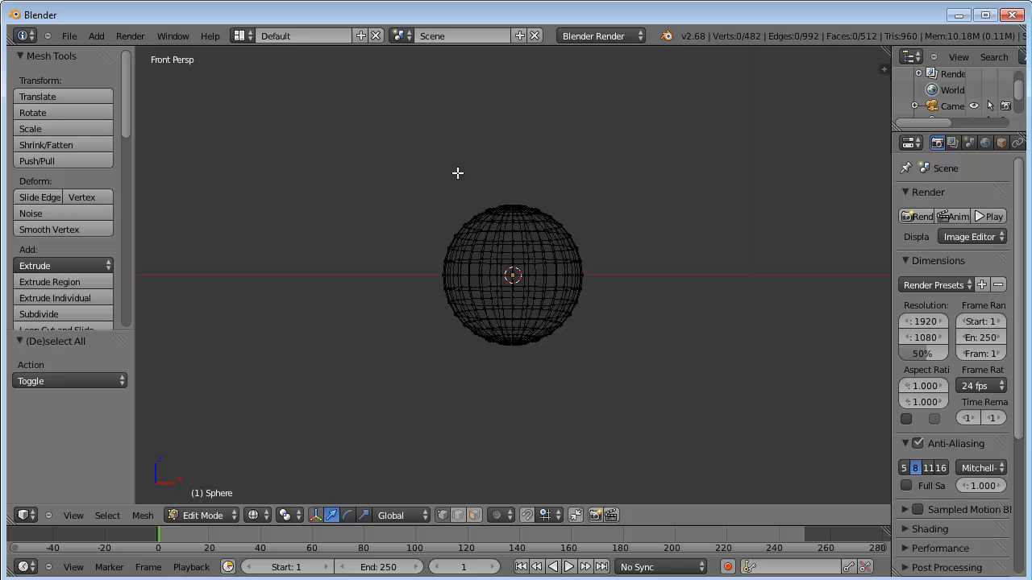
pyautogui.scroll(3, 538, 296)
pyautogui.scroll(2, 538, 296)
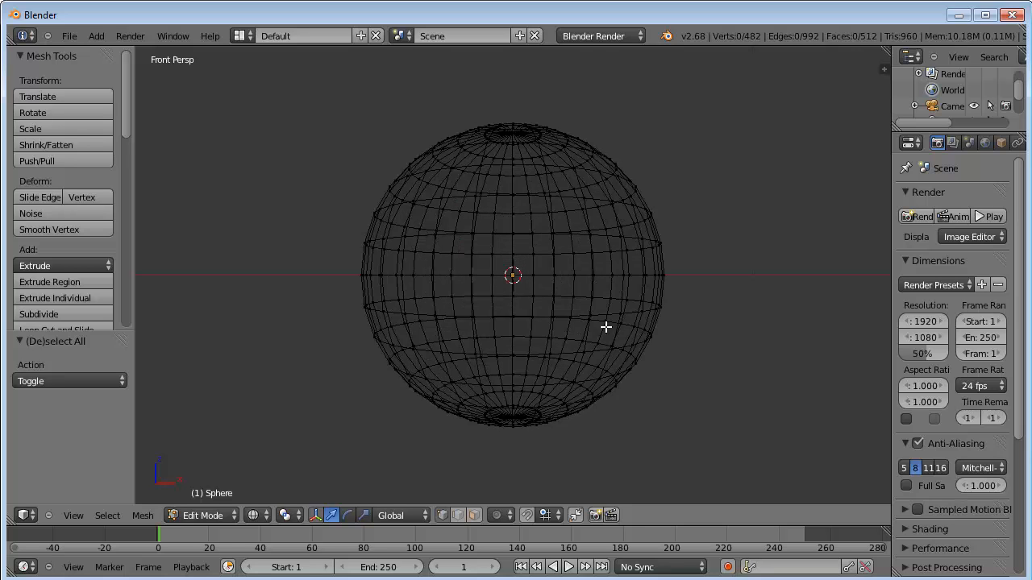
pyautogui.scroll(-4, 613, 325)
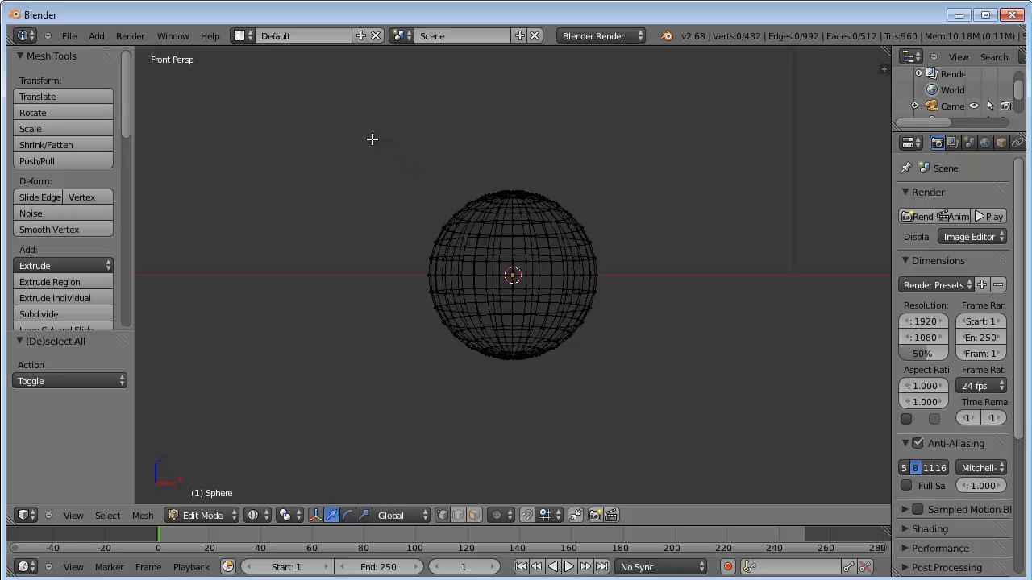
pyautogui.press('b')
pyautogui.moveTo(361, 135); pyautogui.dragTo(707, 281)
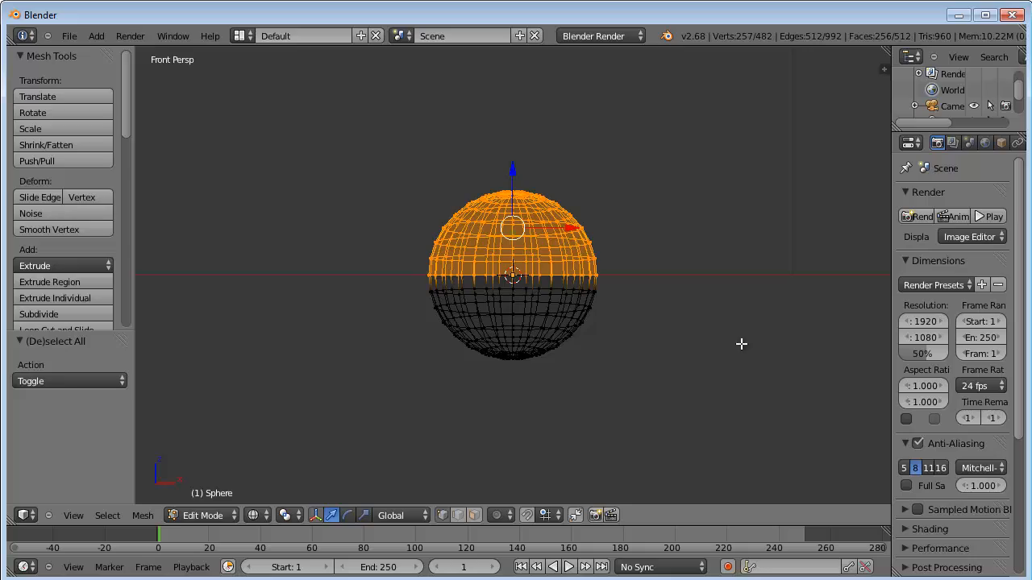
pyautogui.moveTo(725, 348); pyautogui.dragTo(721, 386, button='middle')
pyautogui.press('KP_1')
pyautogui.press('x')
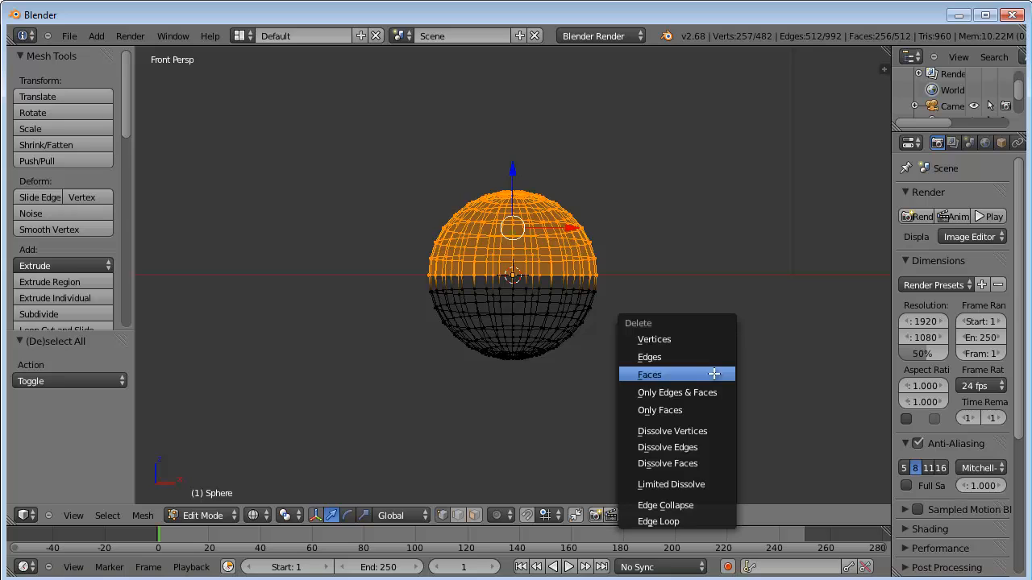
pyautogui.click(655, 377)
# Return the viewport to solid display and inspect the remaining half-sphere from the side, below and above
pyautogui.moveTo(656, 380)
pyautogui.mouseDown(button='middle')
pyautogui.moveTo(684, 369)
pyautogui.moveTo(548, 385)
pyautogui.moveTo(523, 334)
pyautogui.moveTo(656, 309)
pyautogui.moveTo(708, 256)
pyautogui.moveTo(594, 363)
pyautogui.moveTo(674, 377)
pyautogui.mouseUp(button='middle')
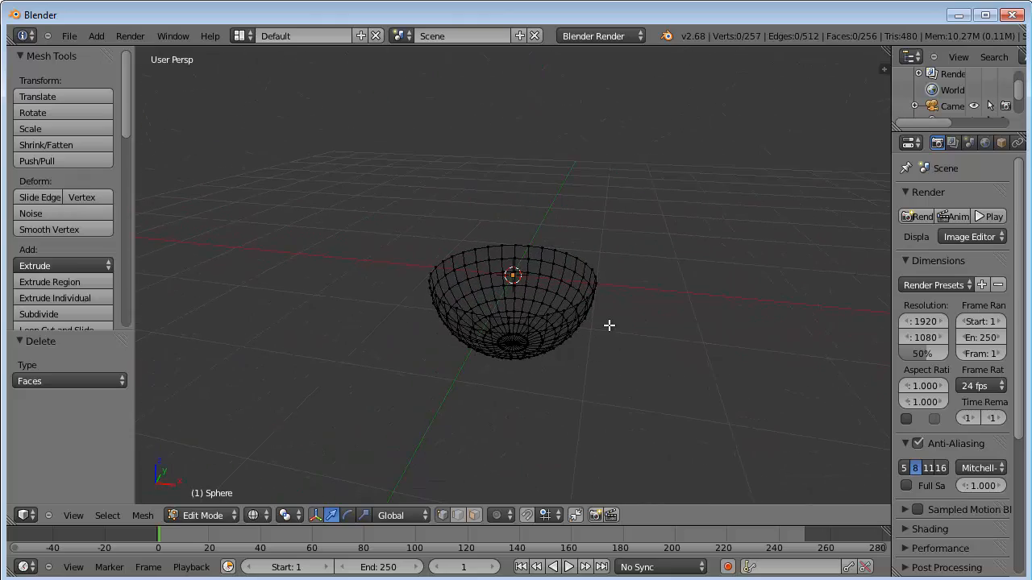
pyautogui.press('z')
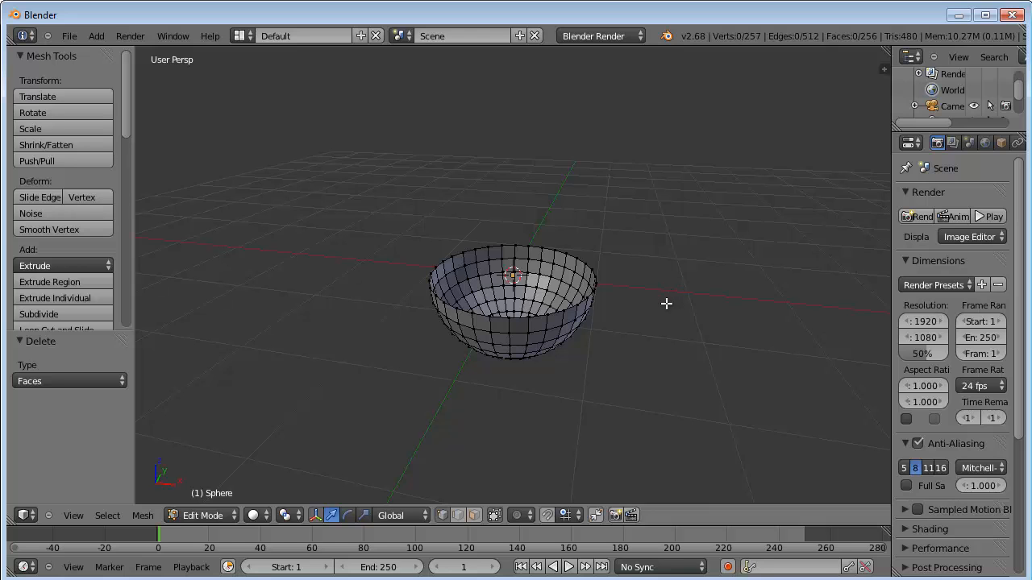
pyautogui.moveTo(666, 403); pyautogui.dragTo(719, 389, button='middle')
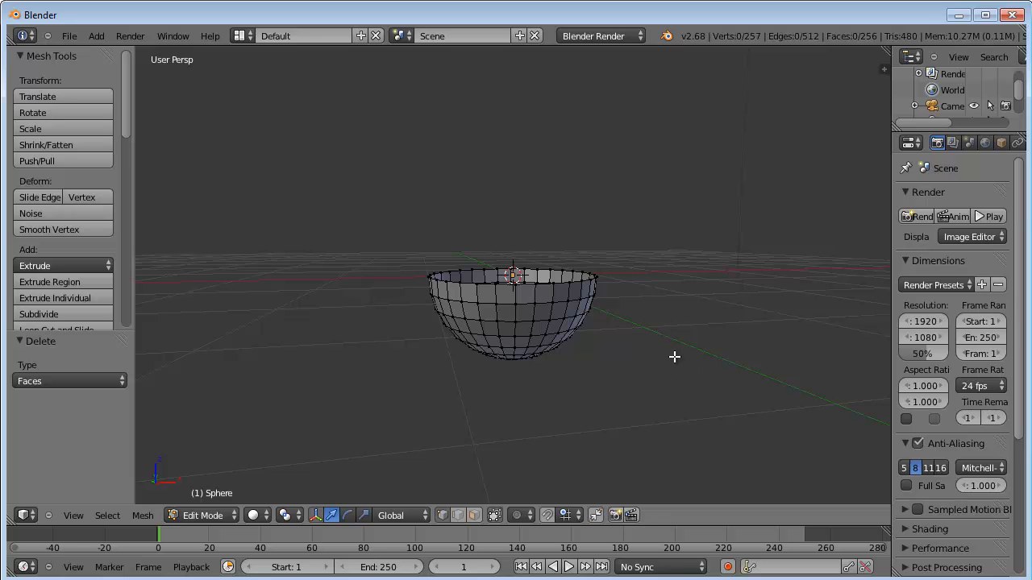
pyautogui.moveTo(674, 357); pyautogui.dragTo(508, 363, button='middle')
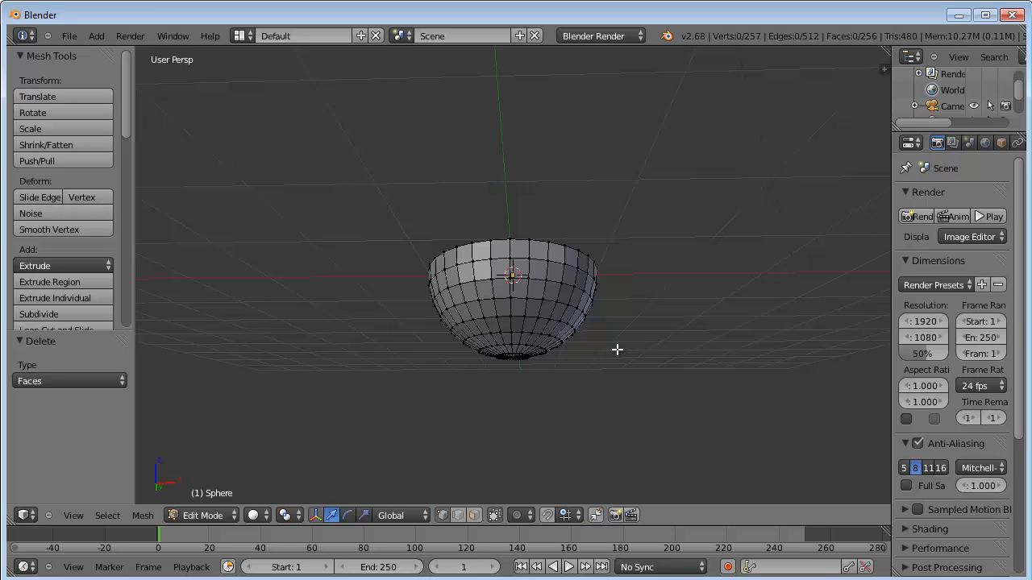
pyautogui.moveTo(617, 349); pyautogui.dragTo(629, 403, button='middle')
pyautogui.scroll(3, 516, 307)
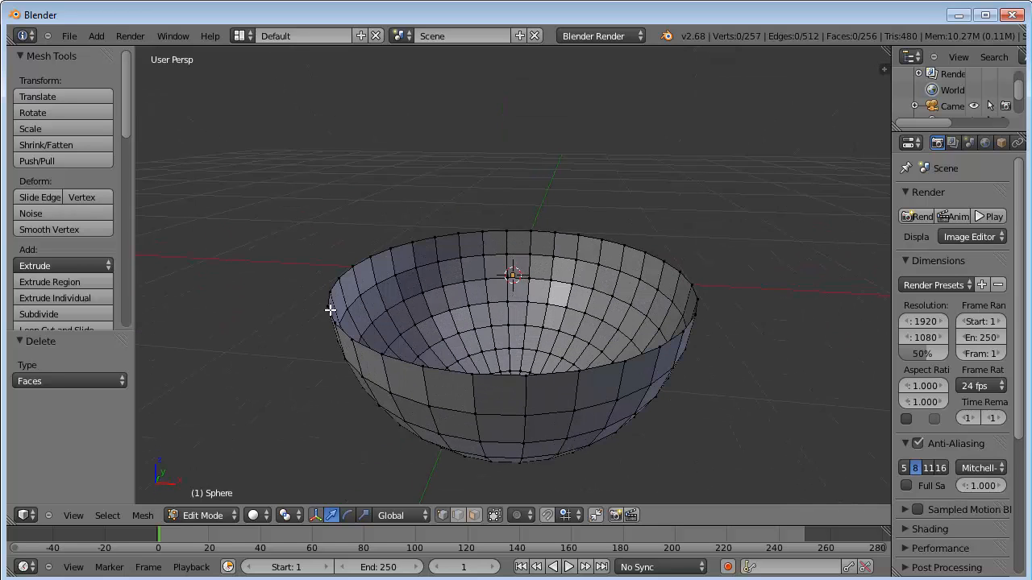